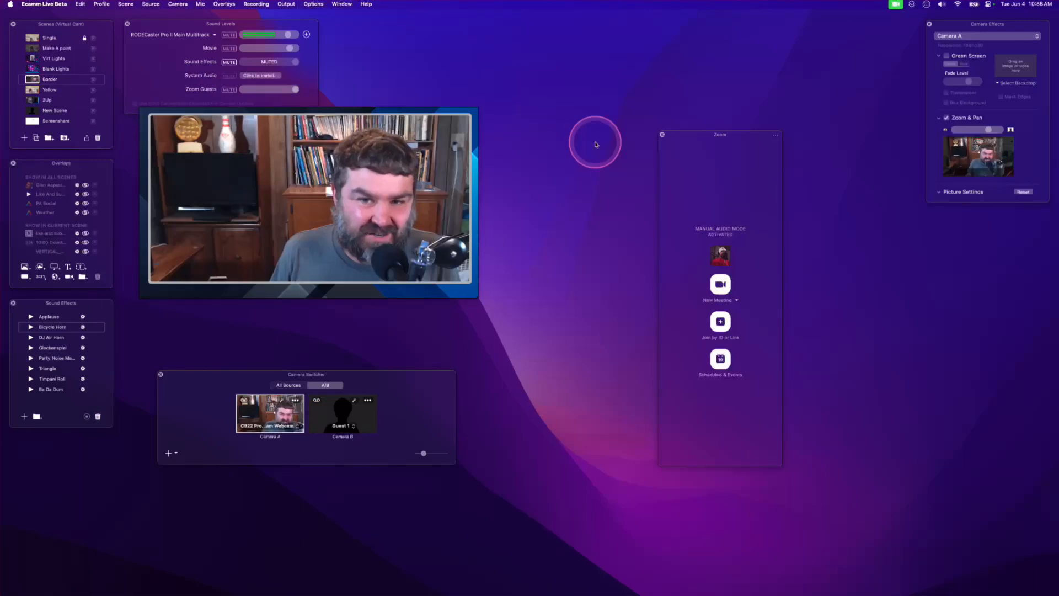
- Start a new Zoom meeting from the Zoom panel
{"action": "left_click_drag", "start_coordinate": [695, 135], "coordinate": [564, 99]}
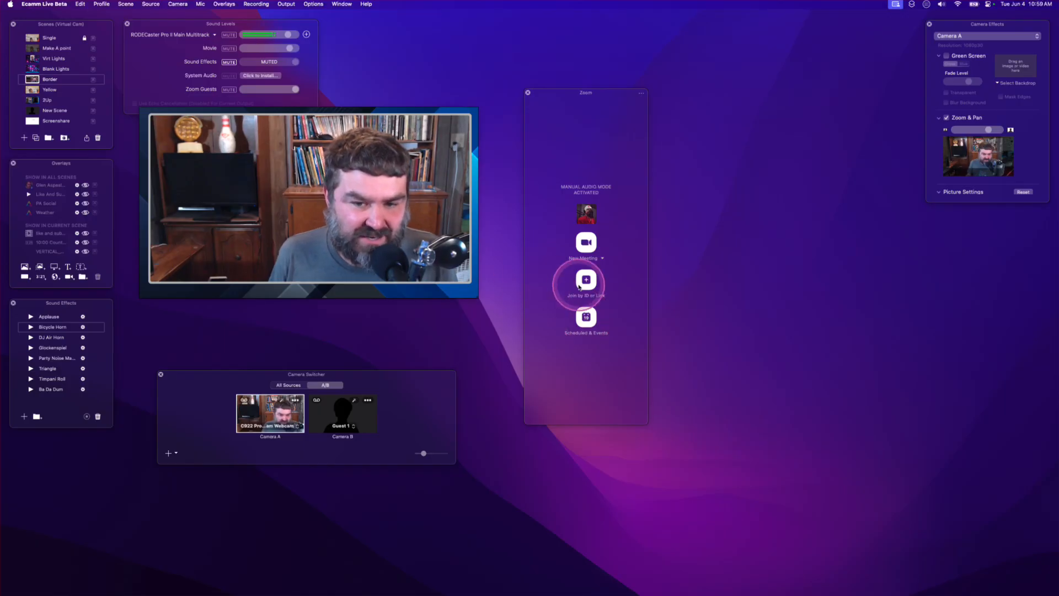
{"action": "left_click", "coordinate": [585, 245]}
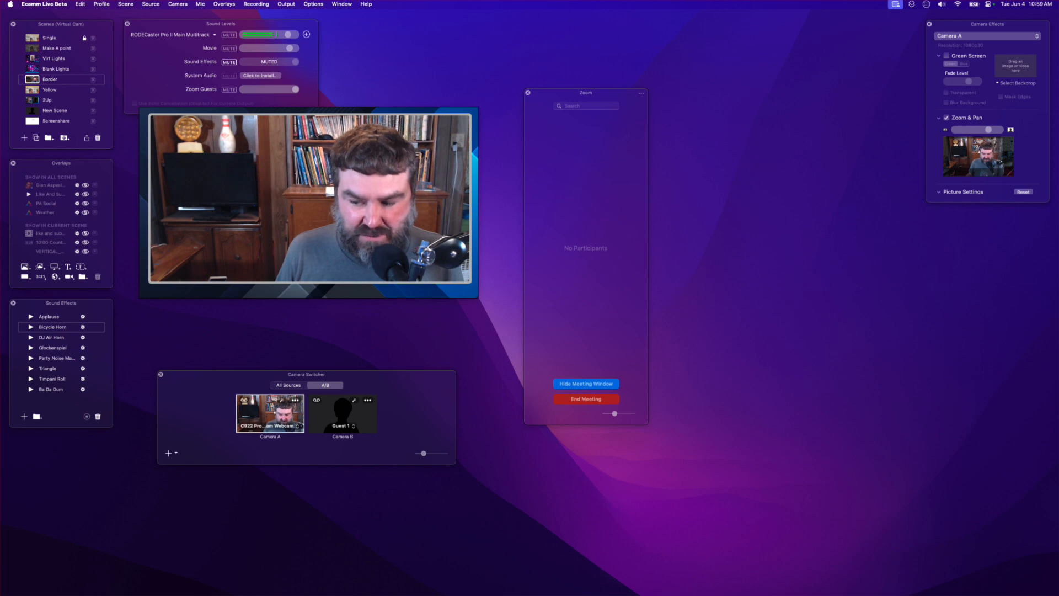
- Open the meeting's participants list and admit the guest waiting in the waiting room
{"action": "left_click_drag", "start_coordinate": [834, 171], "coordinate": [601, 189]}
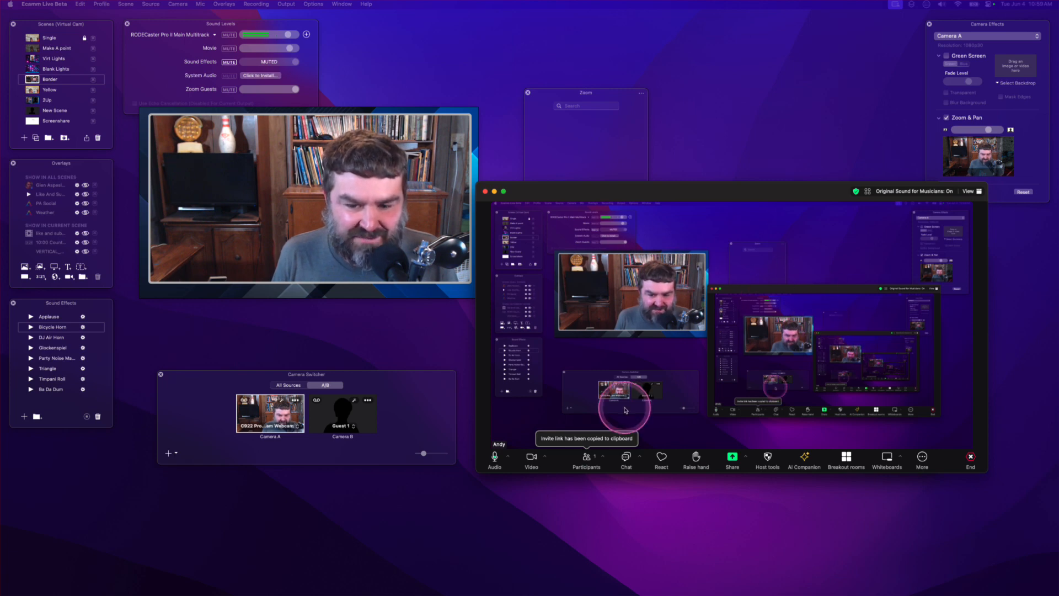
{"action": "left_click", "coordinate": [586, 456]}
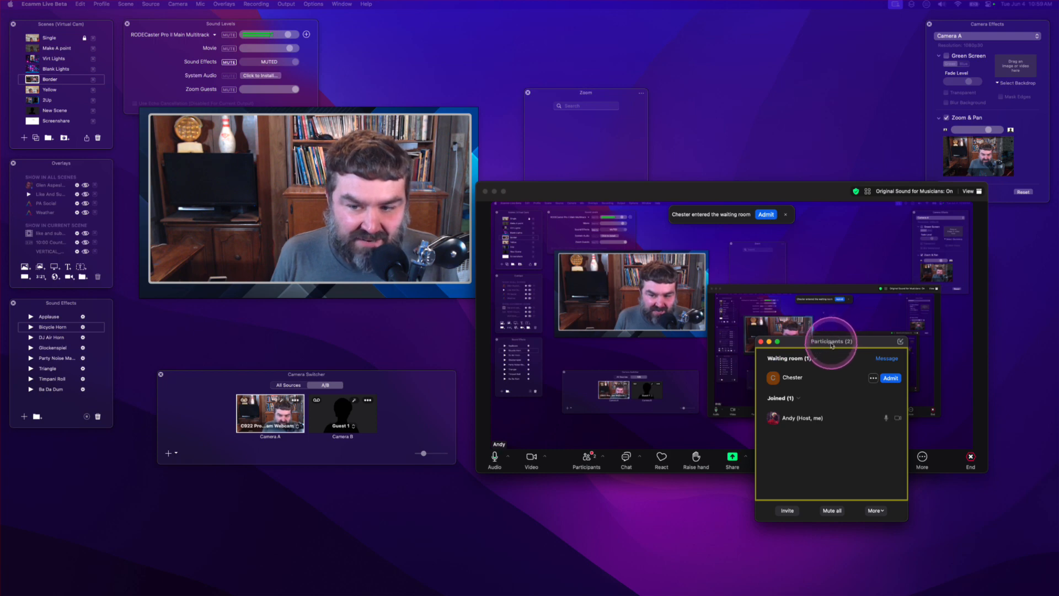
{"action": "left_click_drag", "start_coordinate": [831, 344], "coordinate": [395, 337]}
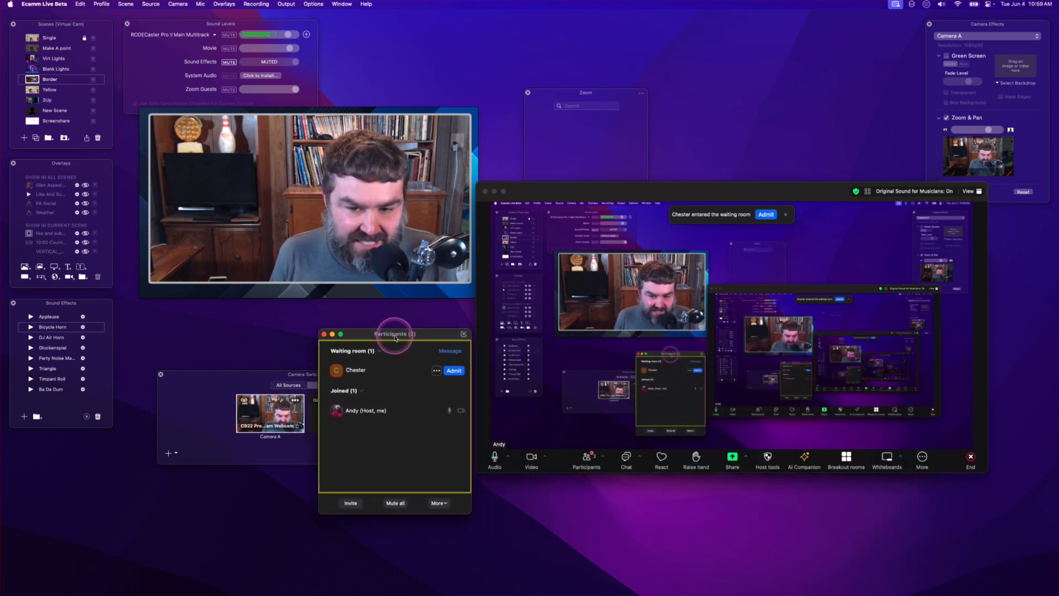
{"action": "left_click", "coordinate": [453, 371]}
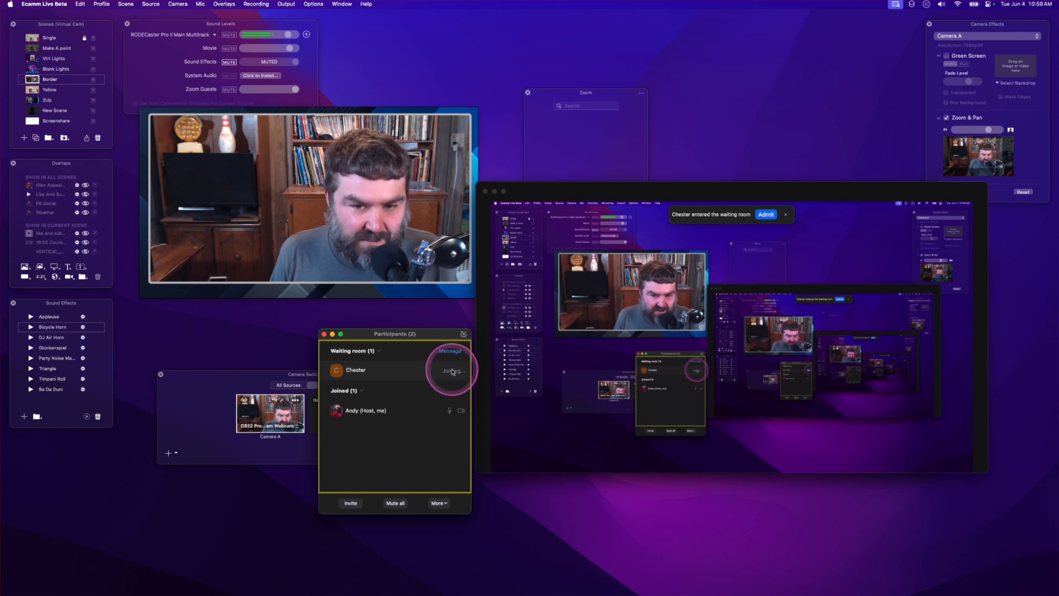
- Hide the Zoom meeting window and close the participants window
{"action": "left_click_drag", "start_coordinate": [581, 187], "coordinate": [734, 257]}
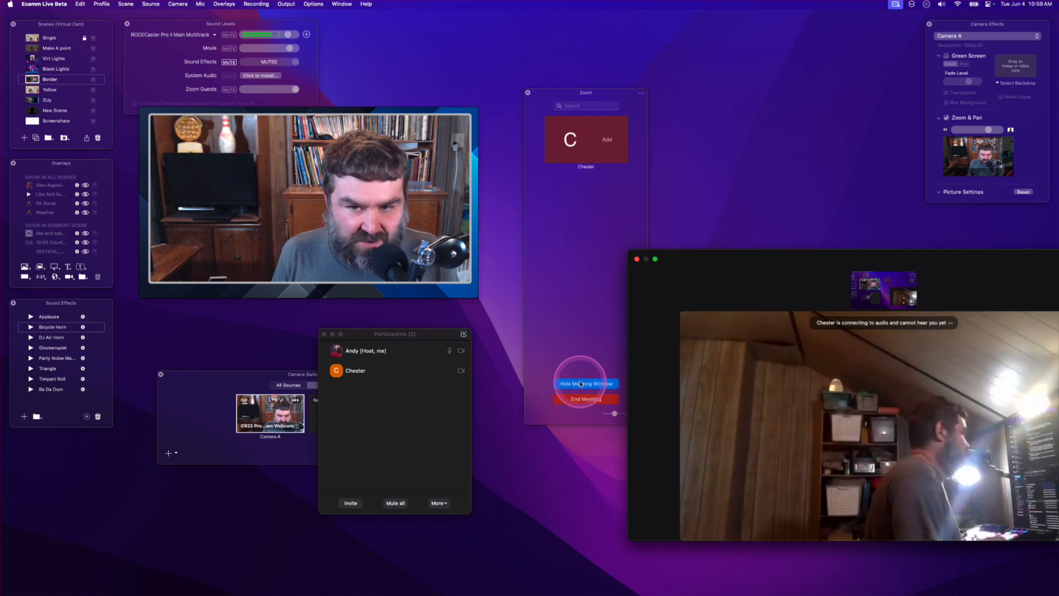
{"action": "left_click", "coordinate": [580, 383]}
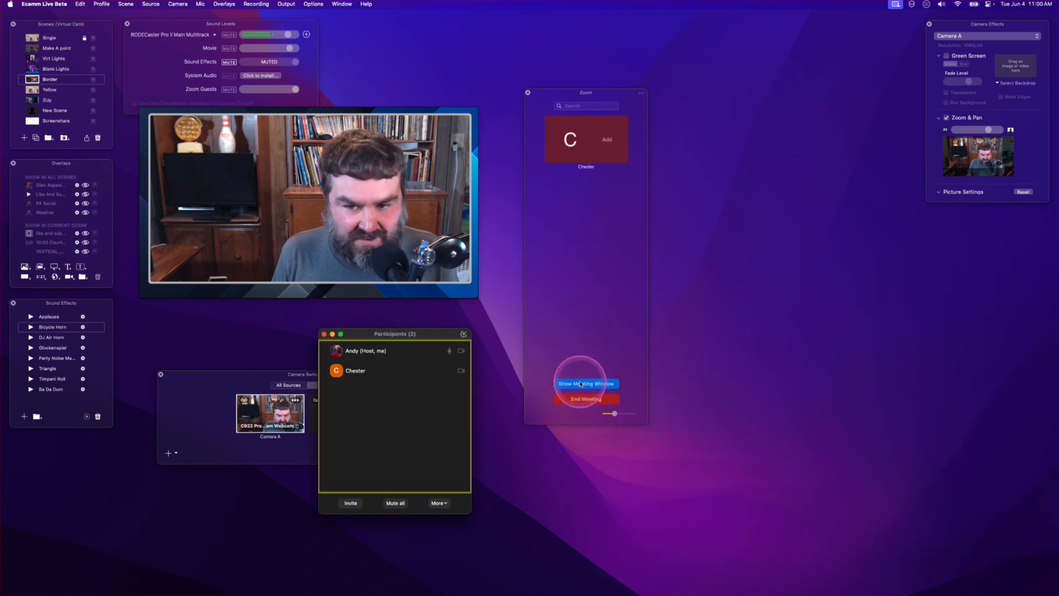
{"action": "left_click_drag", "start_coordinate": [351, 335], "coordinate": [843, 348]}
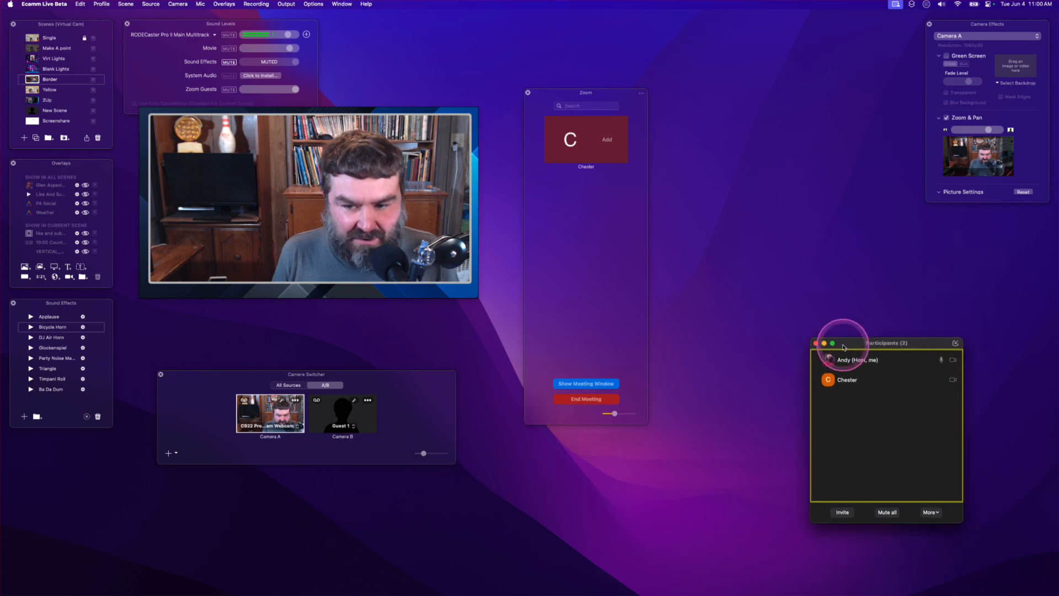
{"action": "left_click", "coordinate": [816, 343]}
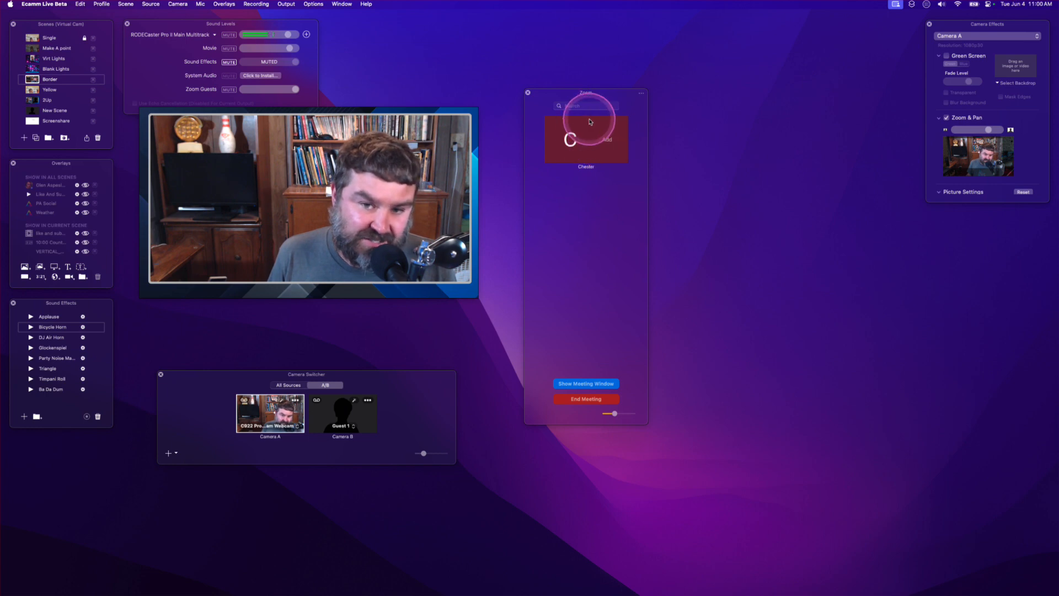
- Add the Zoom guest as a camera source and dismiss the livestreaming notice
{"action": "left_click", "coordinate": [607, 143]}
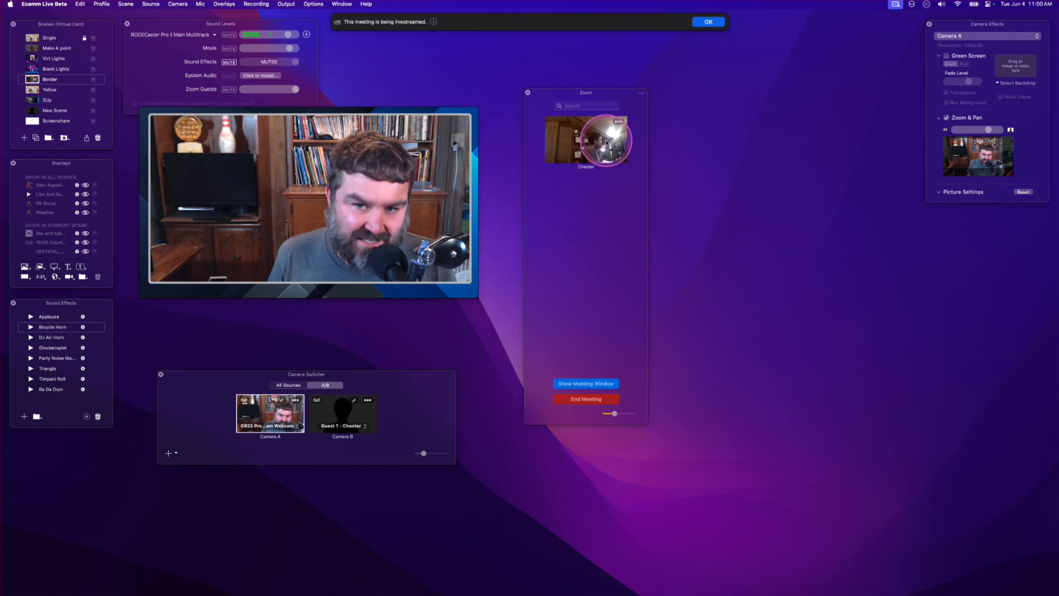
{"action": "left_click", "coordinate": [709, 22]}
- Open the guest tile's options menu to examine the available guest actions
{"action": "left_click_drag", "start_coordinate": [574, 91], "coordinate": [682, 102]}
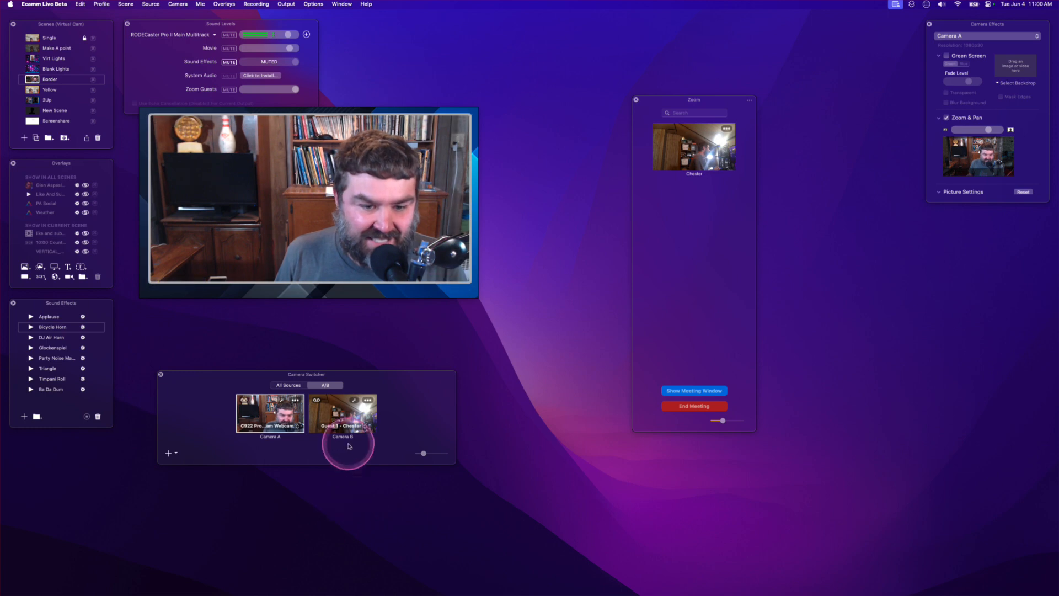
{"action": "left_click", "coordinate": [727, 129]}
{"action": "mouse_move", "coordinate": [749, 174]}
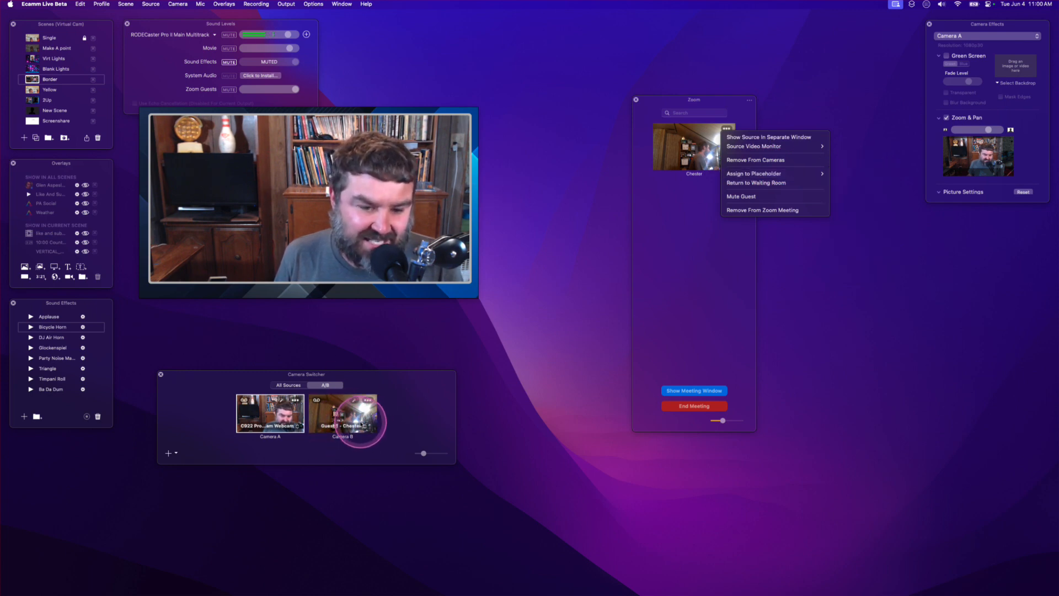
{"action": "left_click", "coordinate": [452, 210]}
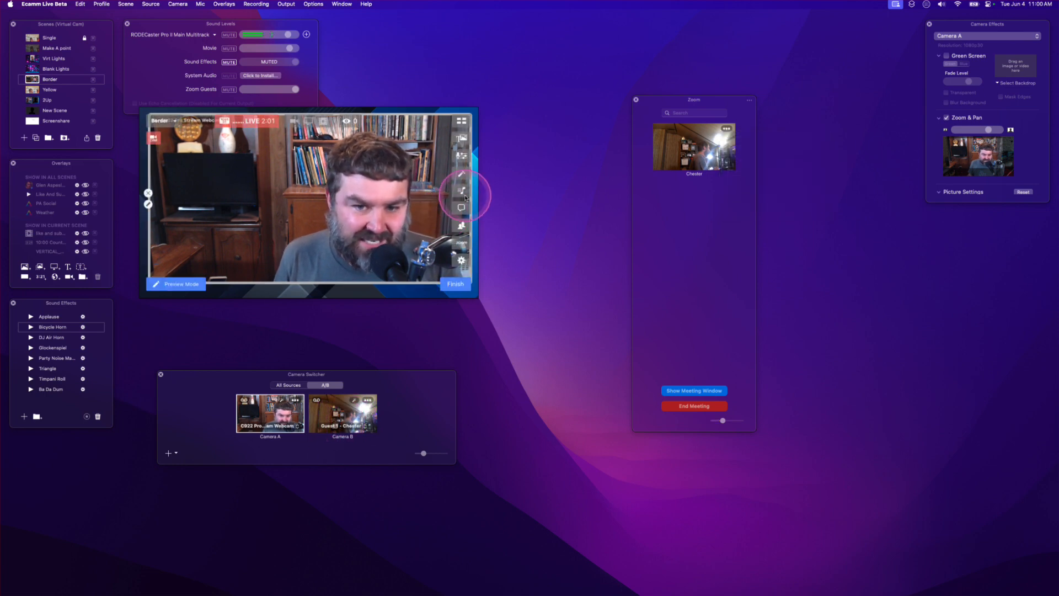
- Open the Comments & Reactions window and place it beside the Zoom panel, stretching it taller
{"action": "left_click", "coordinate": [461, 207]}
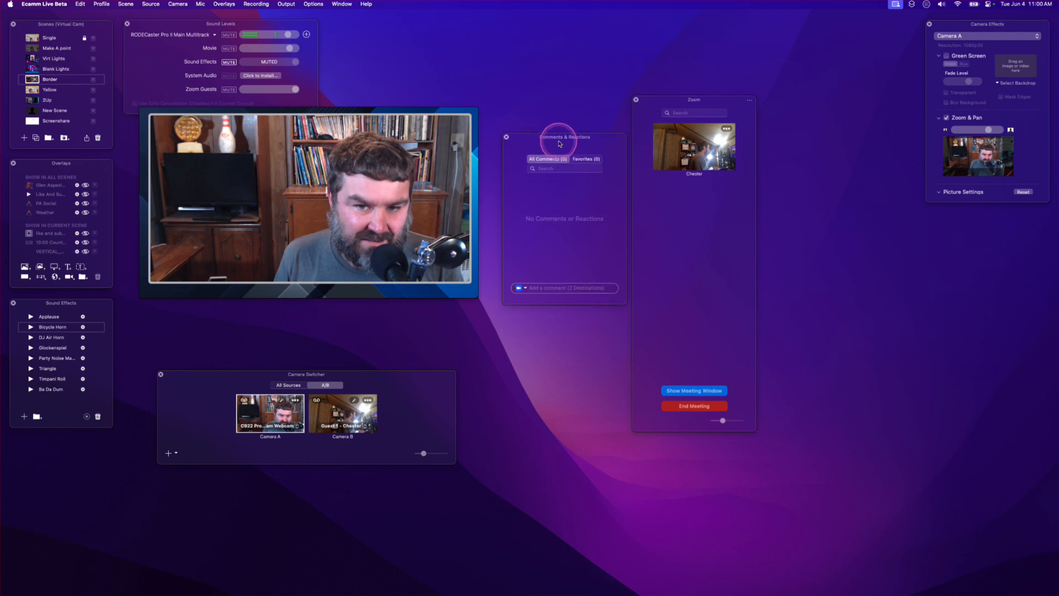
{"action": "left_click_drag", "start_coordinate": [560, 143], "coordinate": [557, 107]}
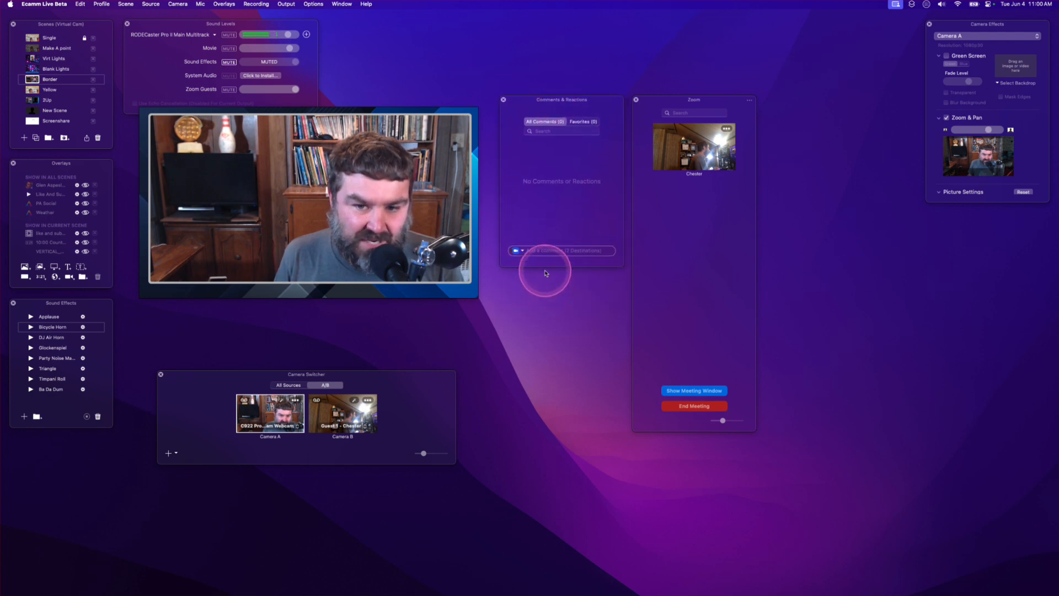
{"action": "left_click_drag", "start_coordinate": [545, 268], "coordinate": [551, 426]}
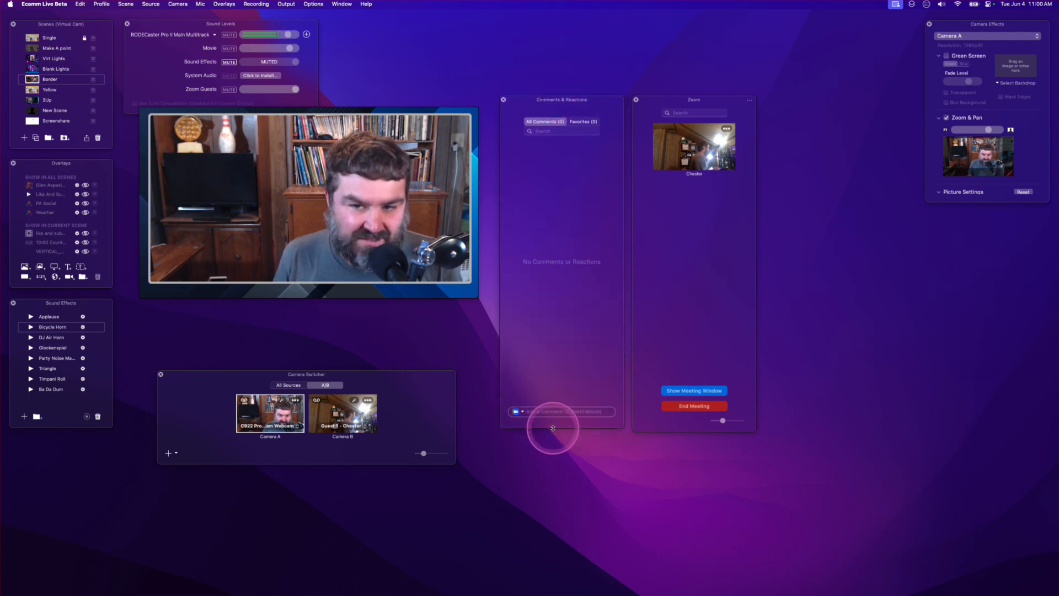
- Put the guest's video live in the preview and switch back to Camera A
{"action": "left_click", "coordinate": [713, 149]}
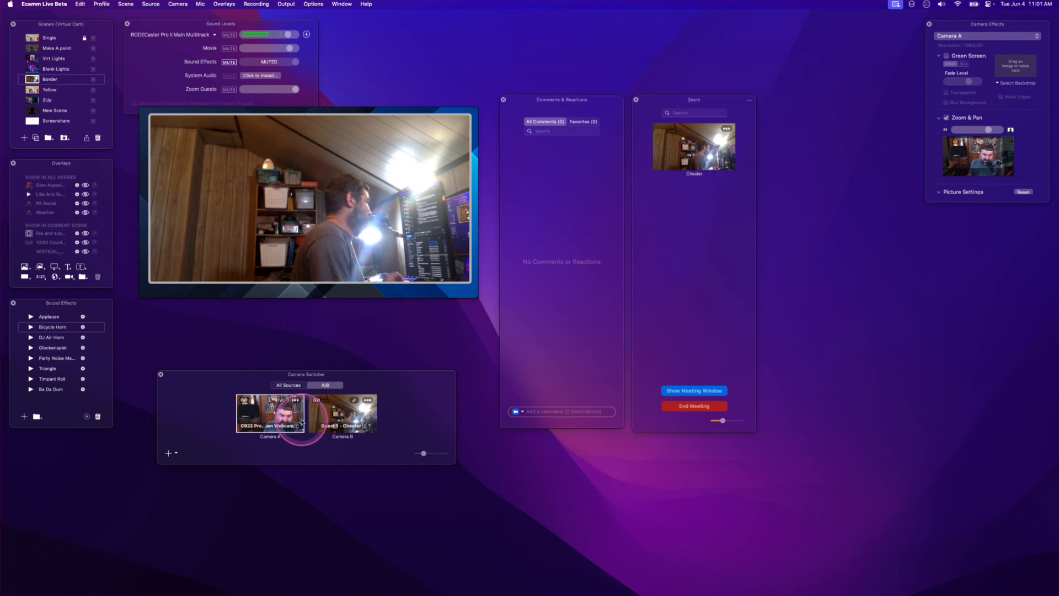
{"action": "left_click", "coordinate": [274, 415]}
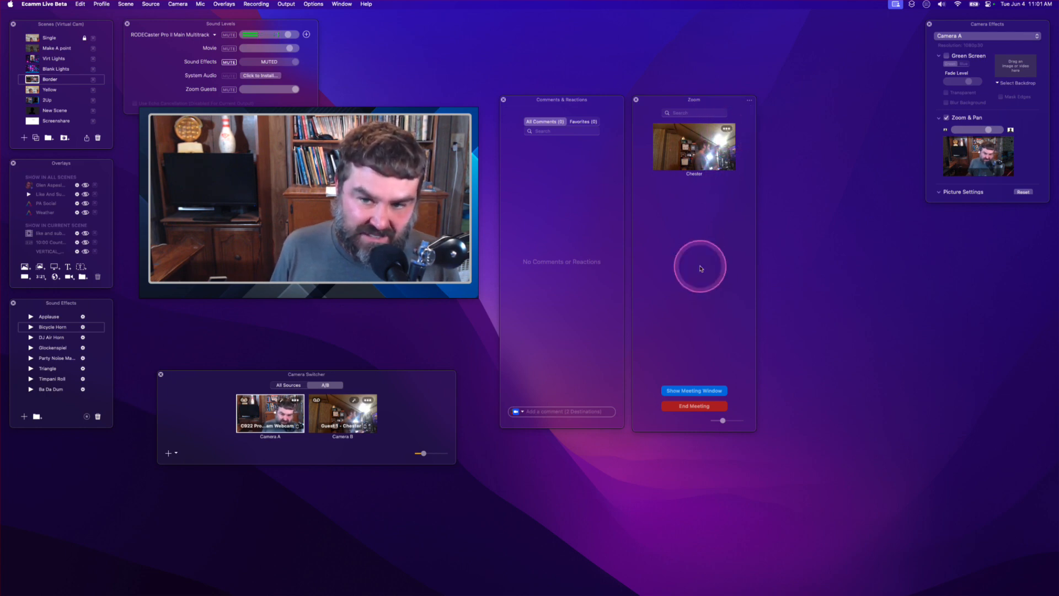
- Remove the guest from the cameras using the guest tile's options and add them back again
{"action": "left_click", "coordinate": [727, 129]}
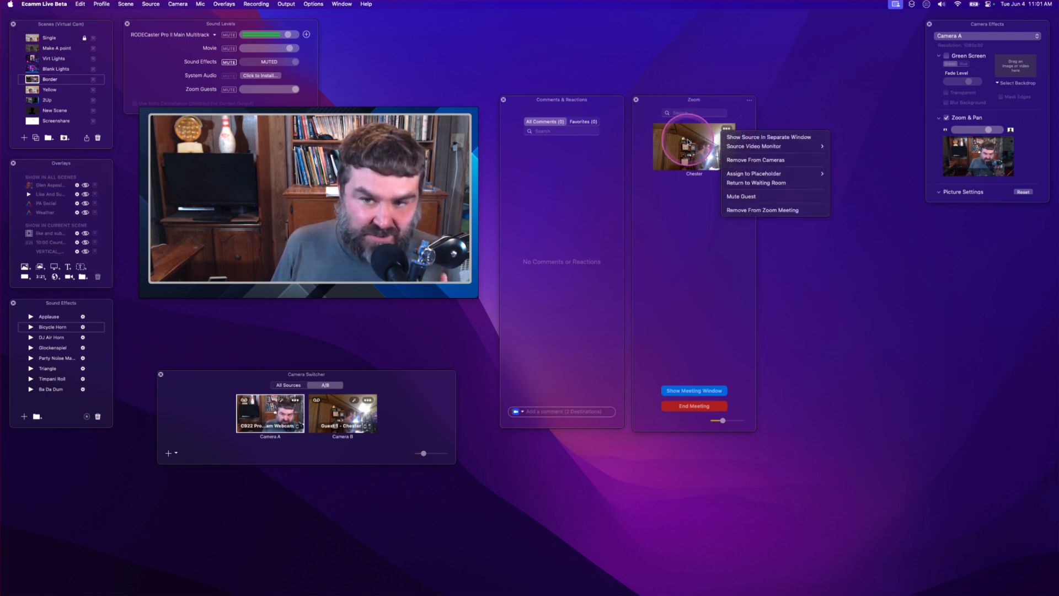
{"action": "left_click", "coordinate": [698, 251]}
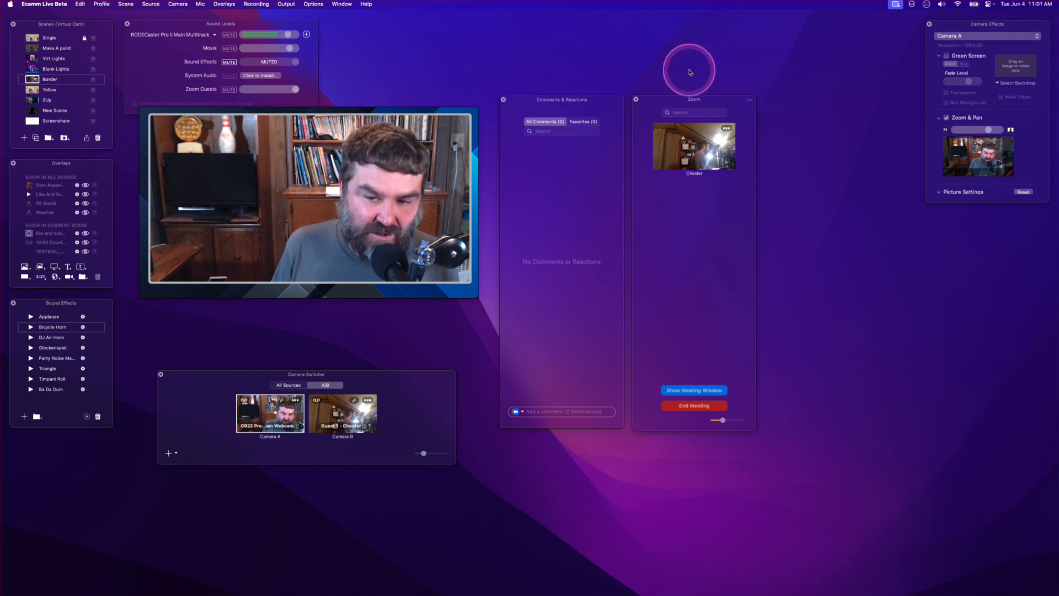
{"action": "left_click", "coordinate": [727, 128]}
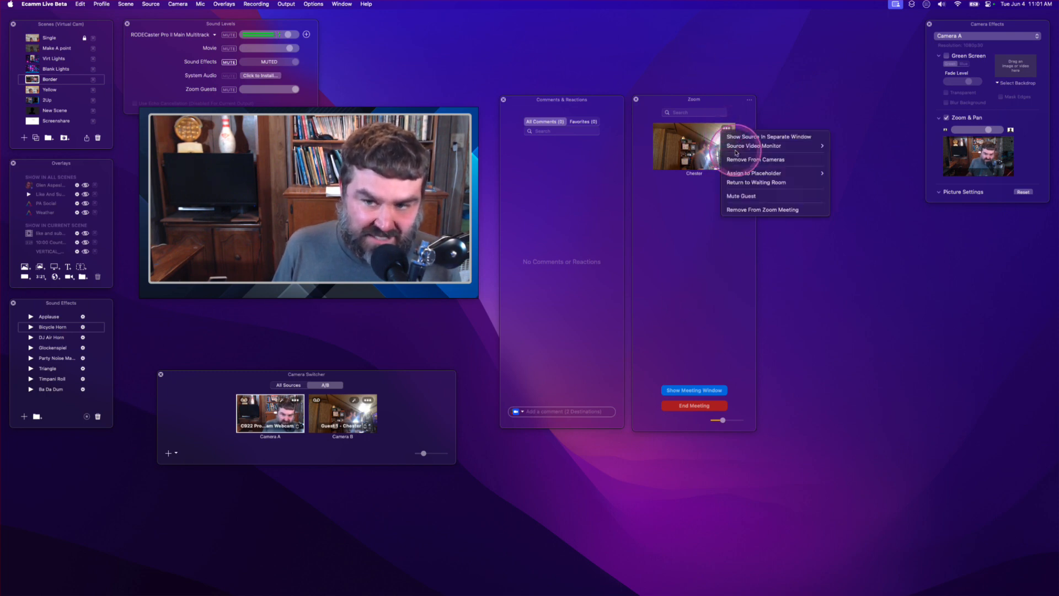
{"action": "mouse_move", "coordinate": [734, 146]}
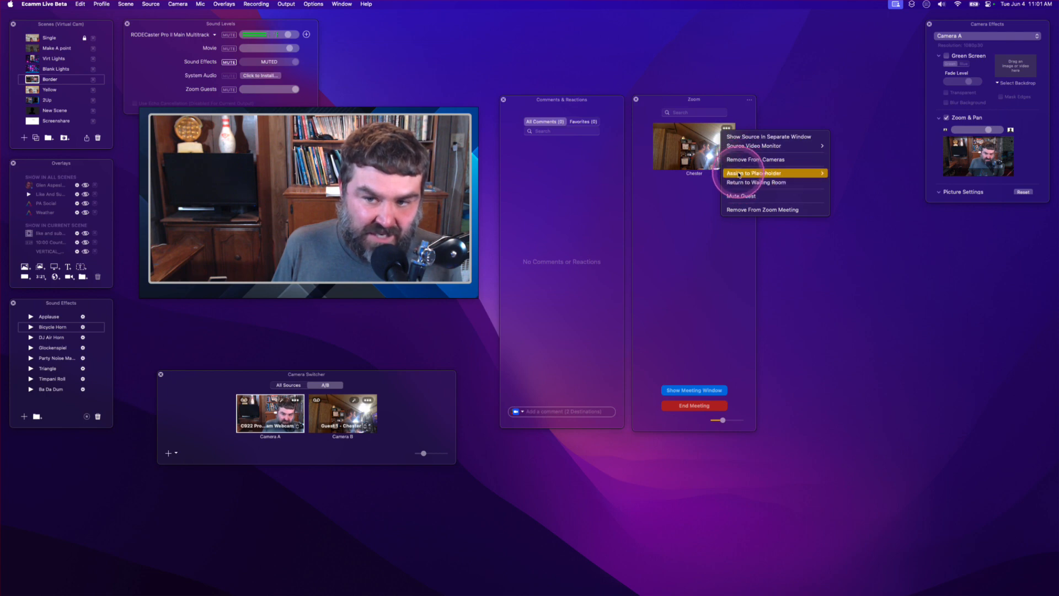
{"action": "left_click", "coordinate": [739, 160]}
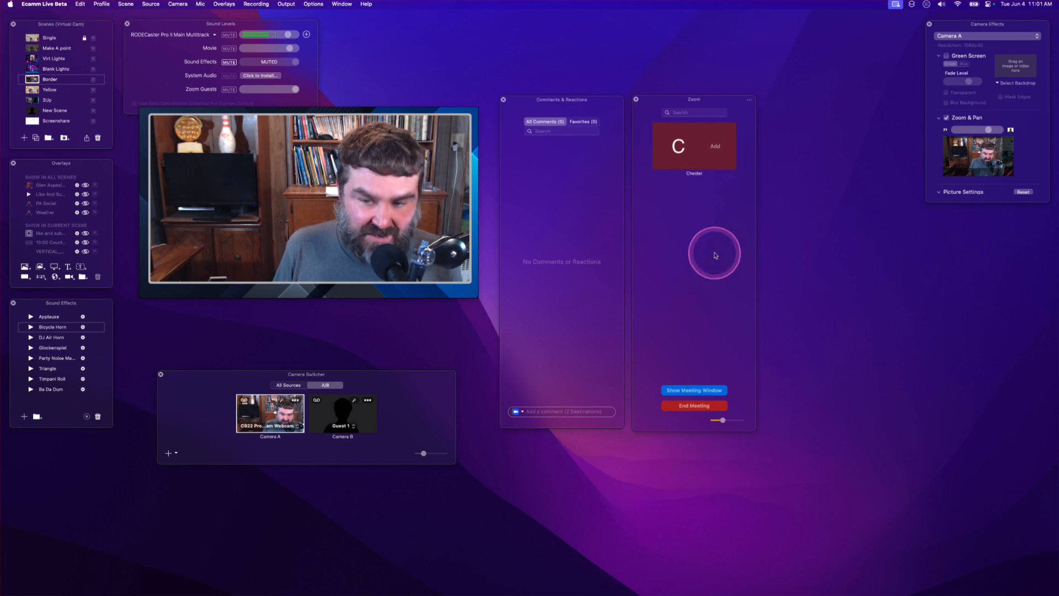
{"action": "left_click", "coordinate": [718, 147]}
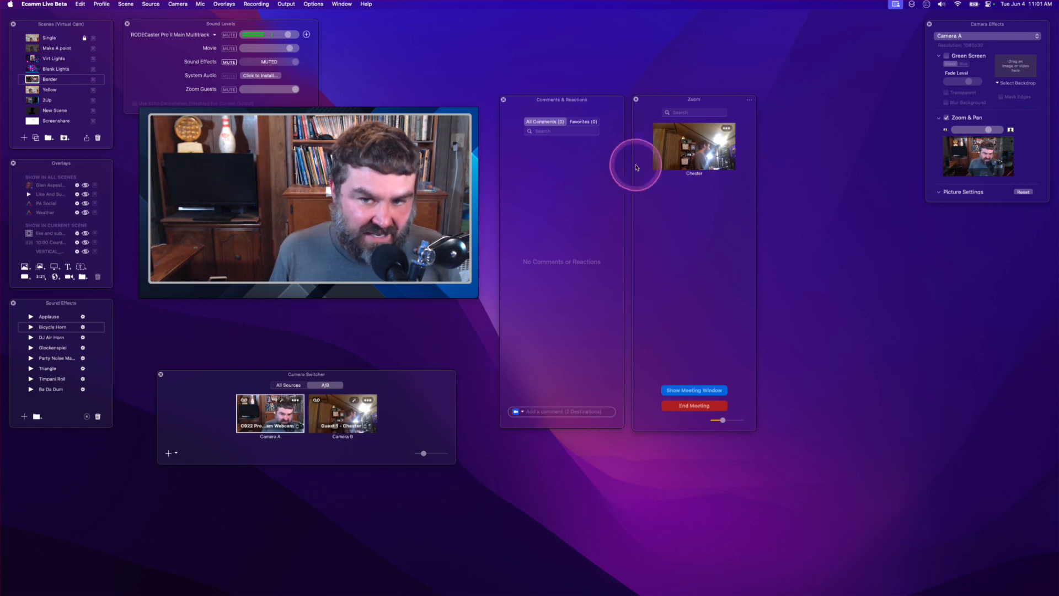
- Switch to the PiP scene and drag the guest's video into the right-hand frame
{"action": "left_click", "coordinate": [32, 101]}
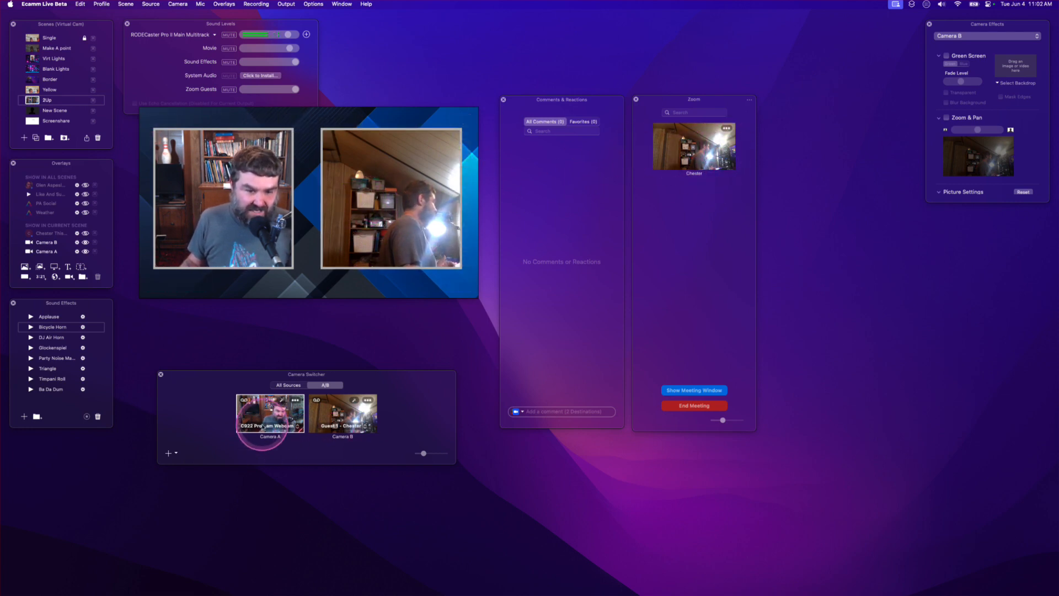
{"action": "left_click_drag", "start_coordinate": [375, 275], "coordinate": [376, 276]}
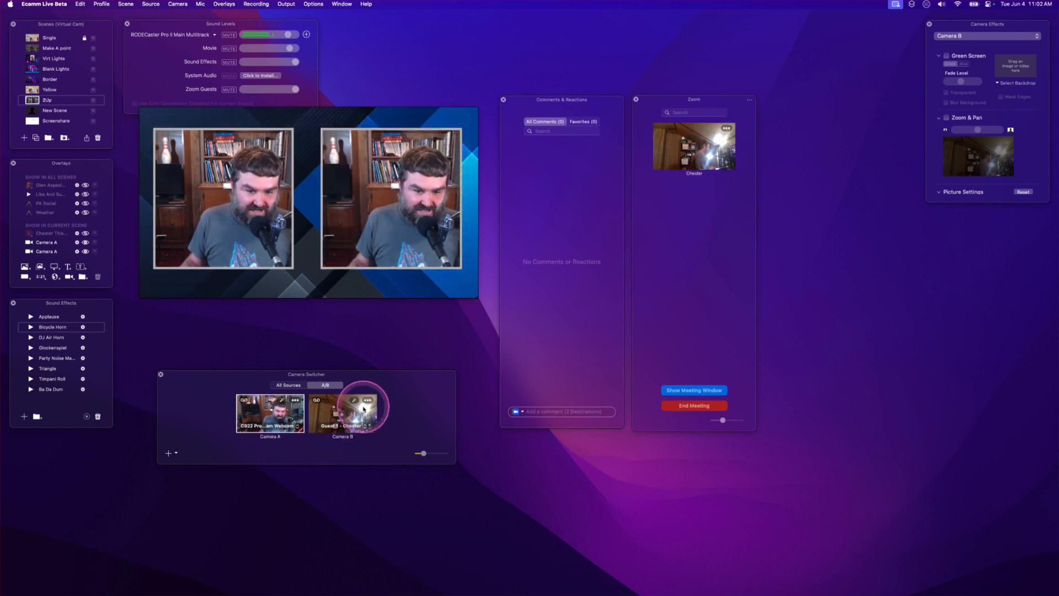
{"action": "left_click_drag", "start_coordinate": [692, 123], "coordinate": [419, 188]}
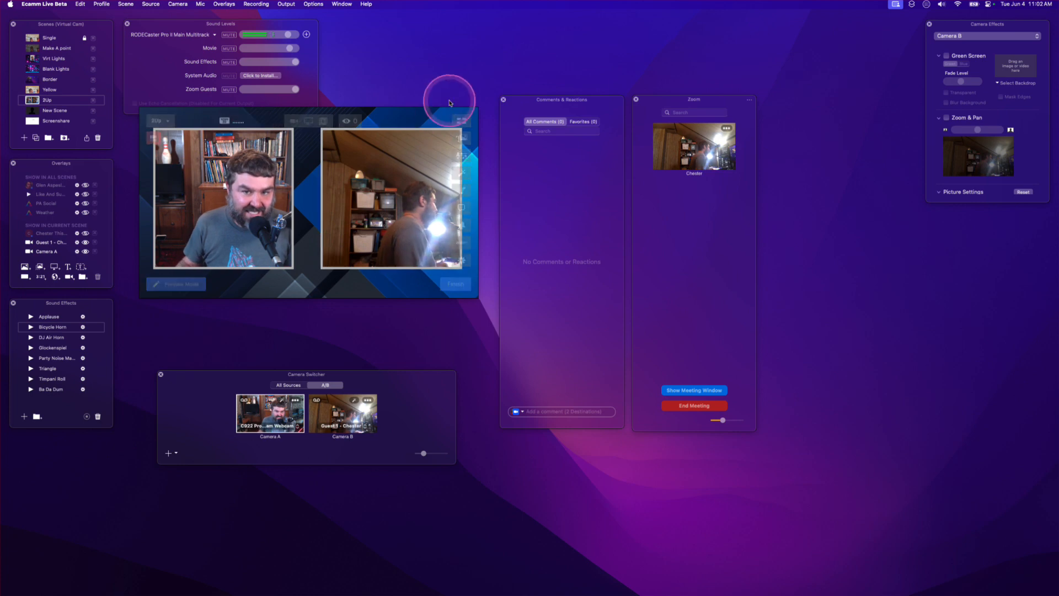
{"action": "mouse_move", "coordinate": [413, 188]}
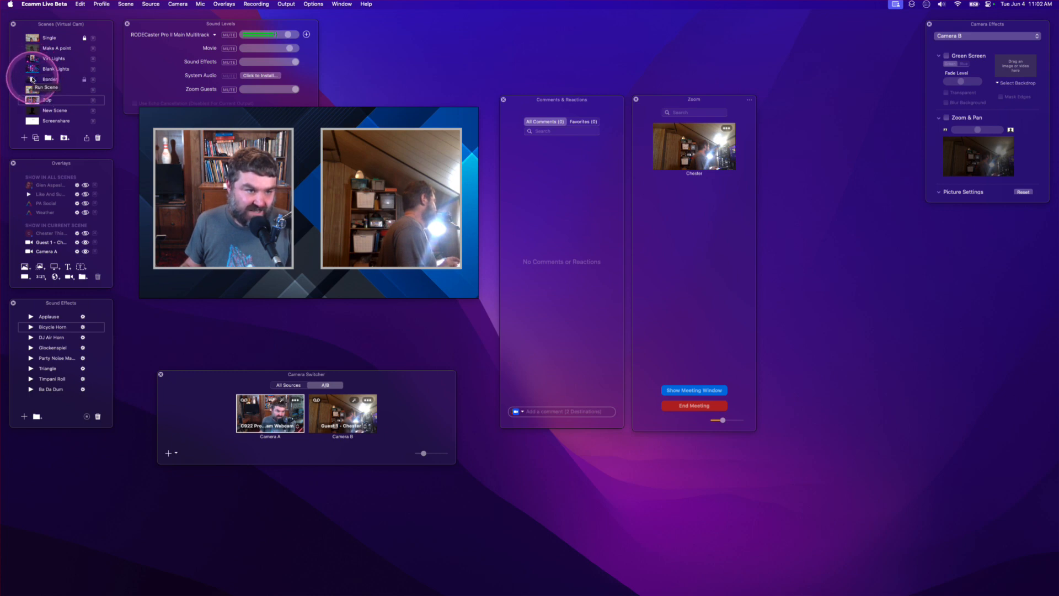
- Switch back to the Border scene and show the guest's chat comment on the broadcast
{"action": "left_click", "coordinate": [31, 81]}
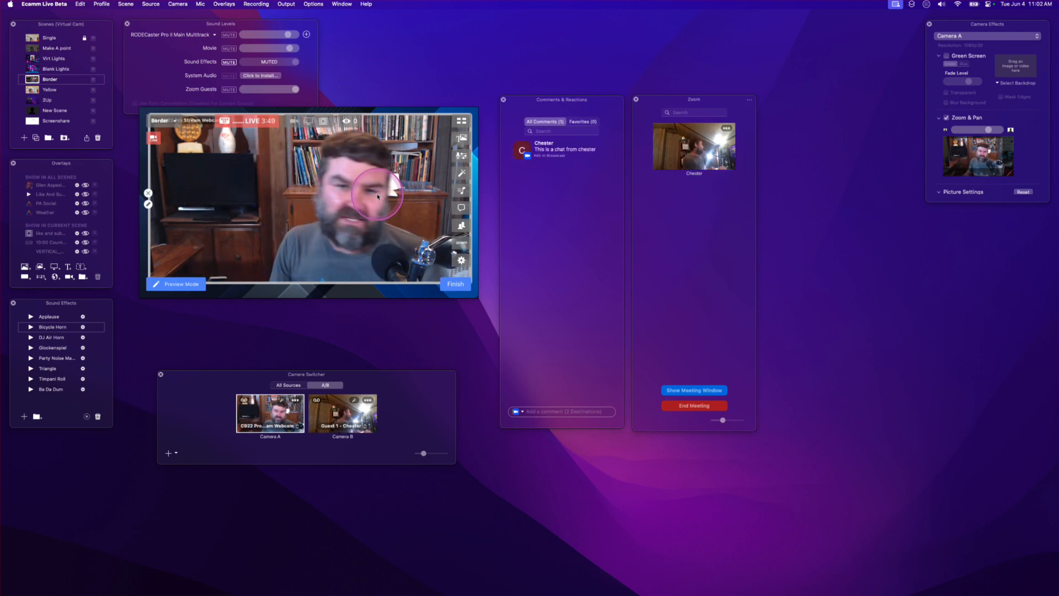
{"action": "left_click", "coordinate": [520, 151]}
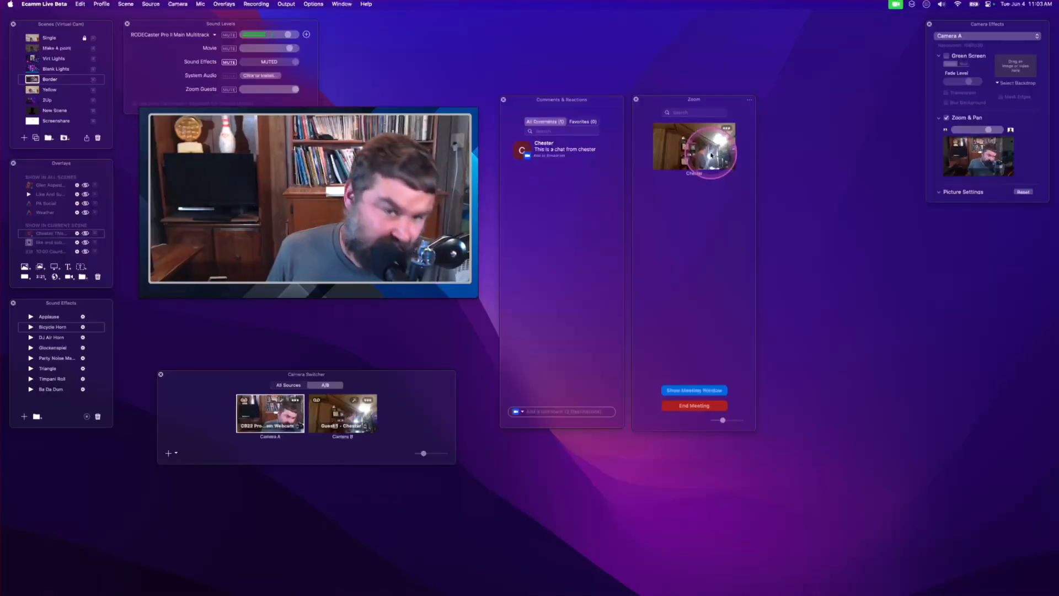
- Add a thumbs-up reaction in the Comments & Reactions window
{"action": "left_click_drag", "start_coordinate": [712, 155], "coordinate": [344, 181]}
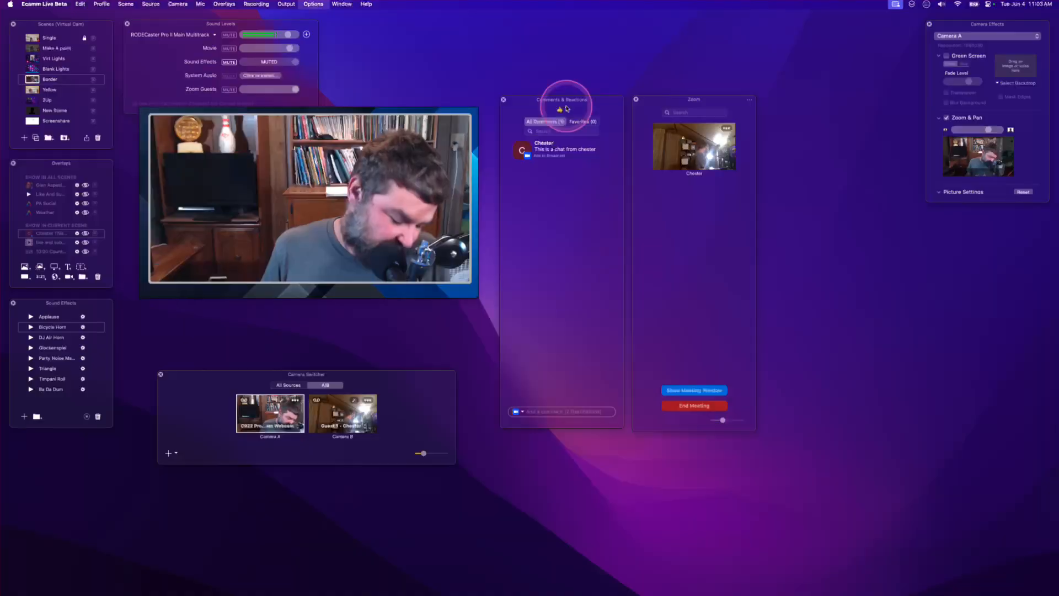
{"action": "left_click", "coordinate": [566, 110]}
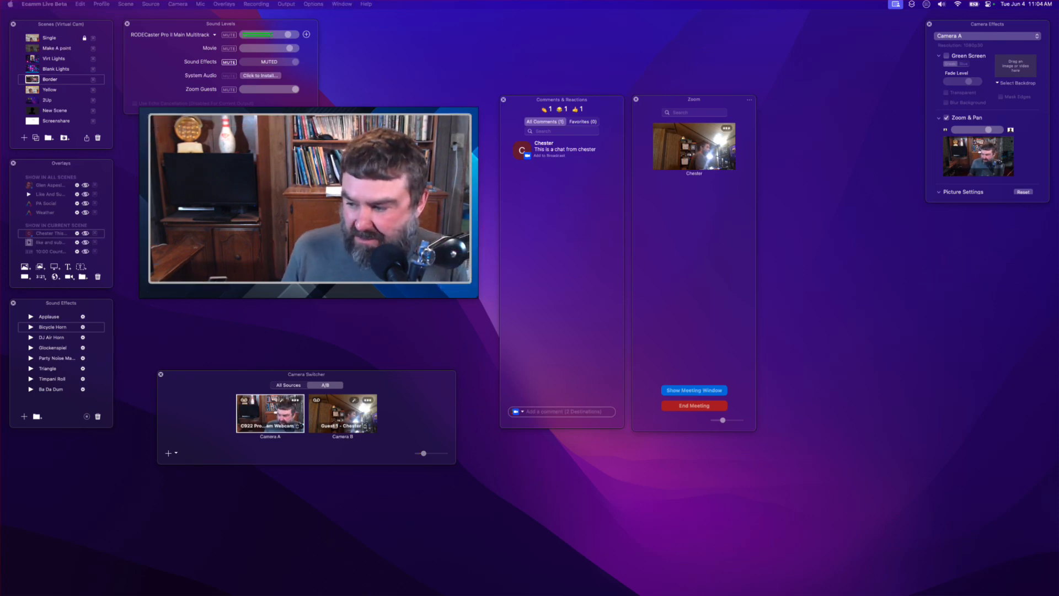
- Show the Zoom meeting window again and move it next to the preview
{"action": "left_click_drag", "start_coordinate": [827, 595], "coordinate": [837, 190]}
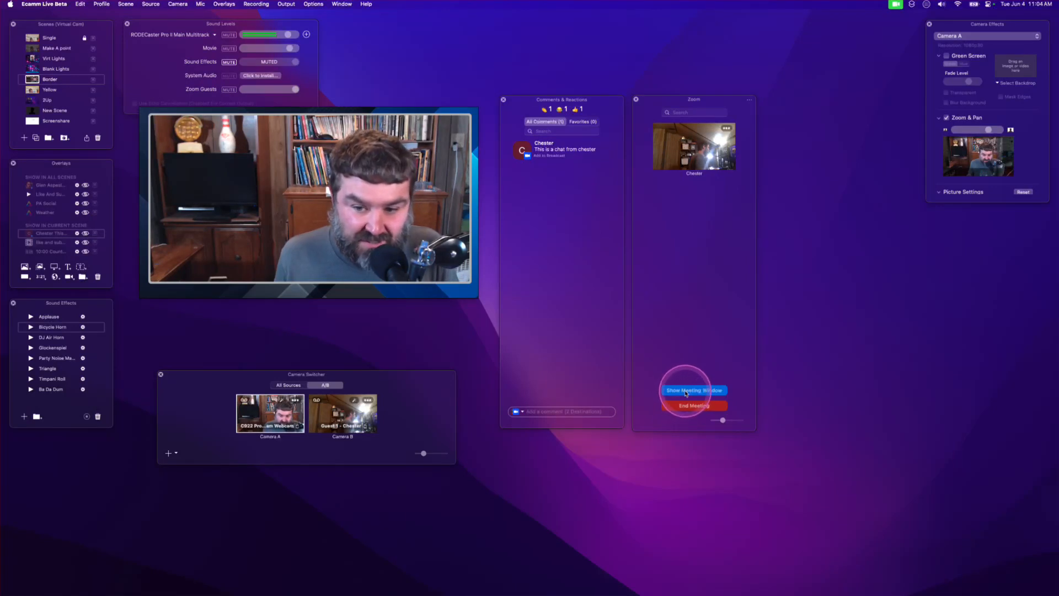
{"action": "left_click", "coordinate": [688, 391]}
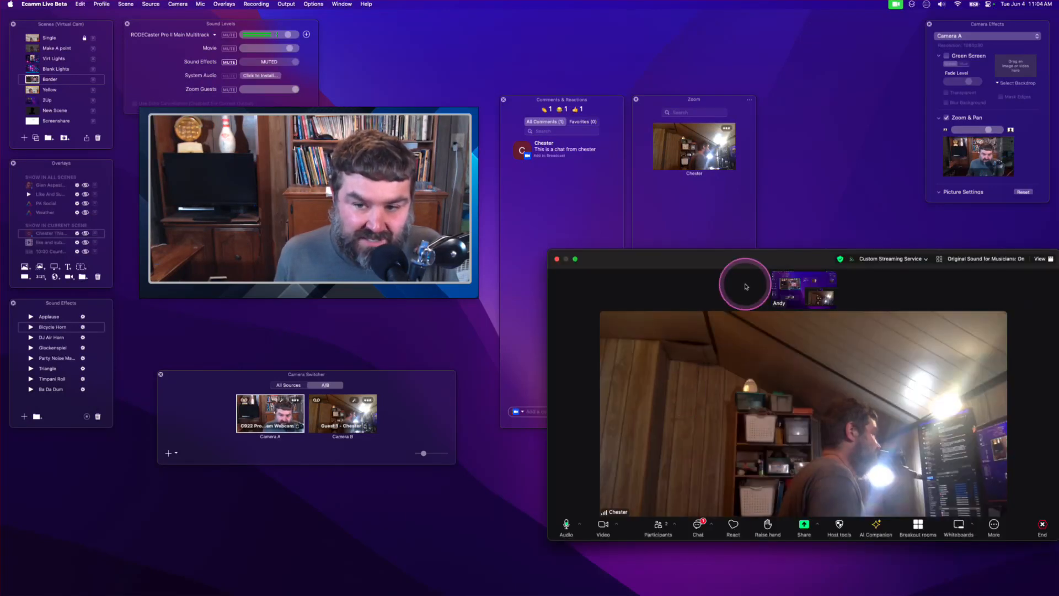
{"action": "left_click_drag", "start_coordinate": [763, 260], "coordinate": [528, 244]}
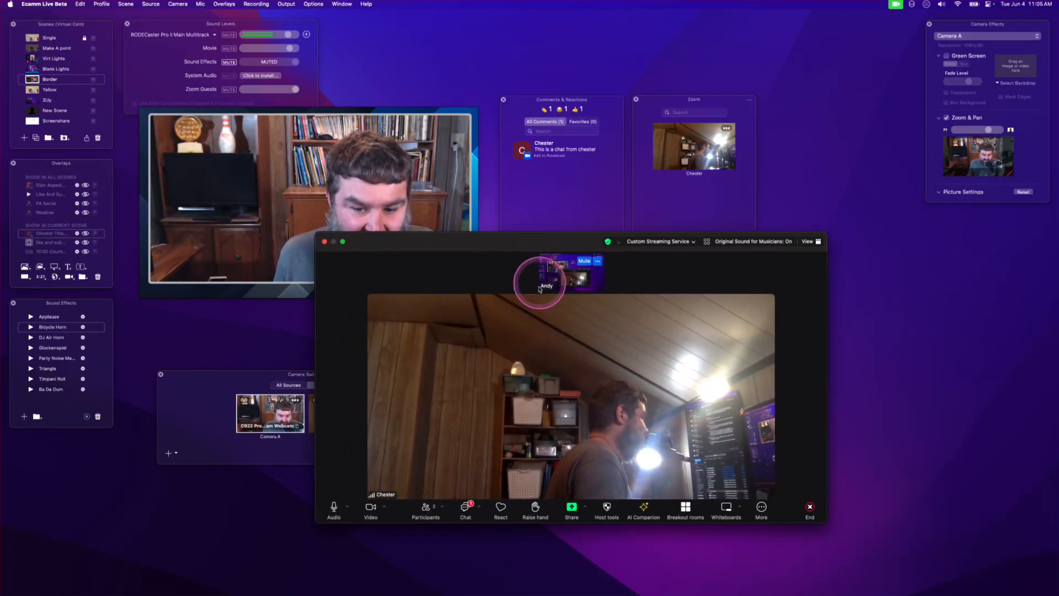